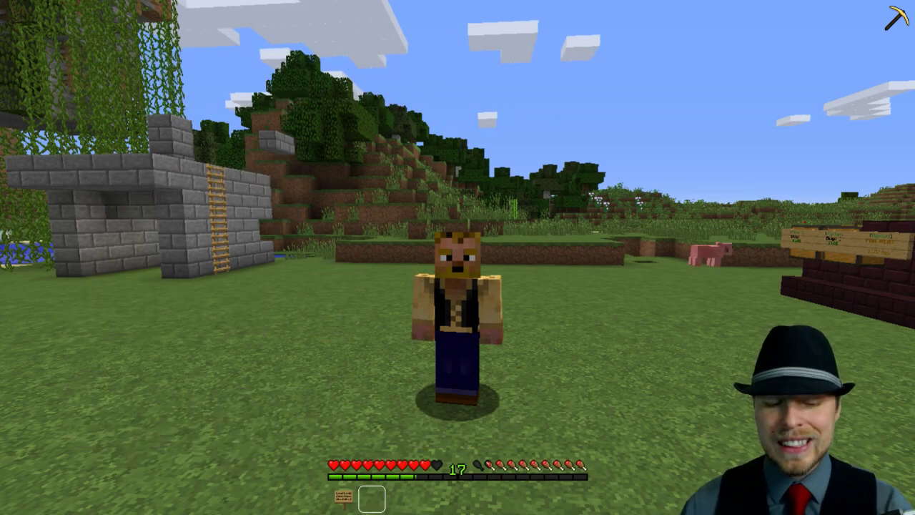
- Walk forward briefly, then run /plugins in chat to get eZProtector's fake plugin list
mouse_move(457, 258)
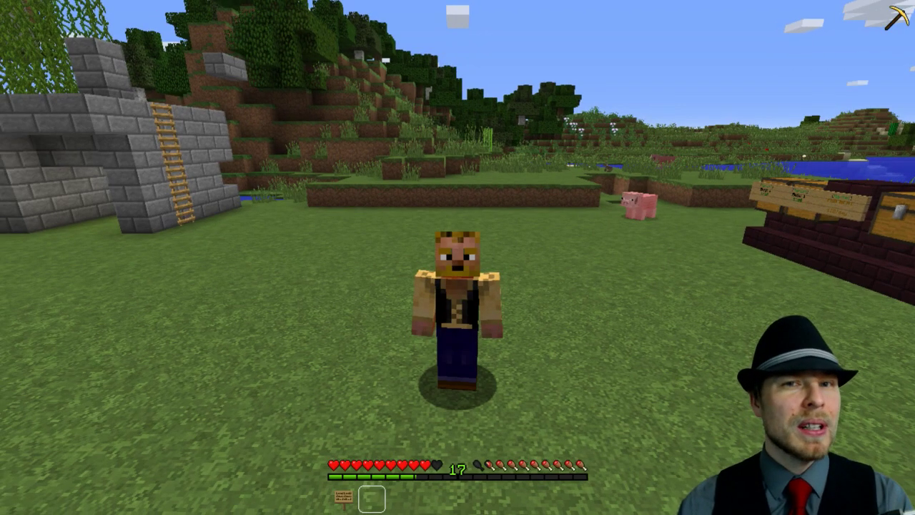
key("w")
key("w")
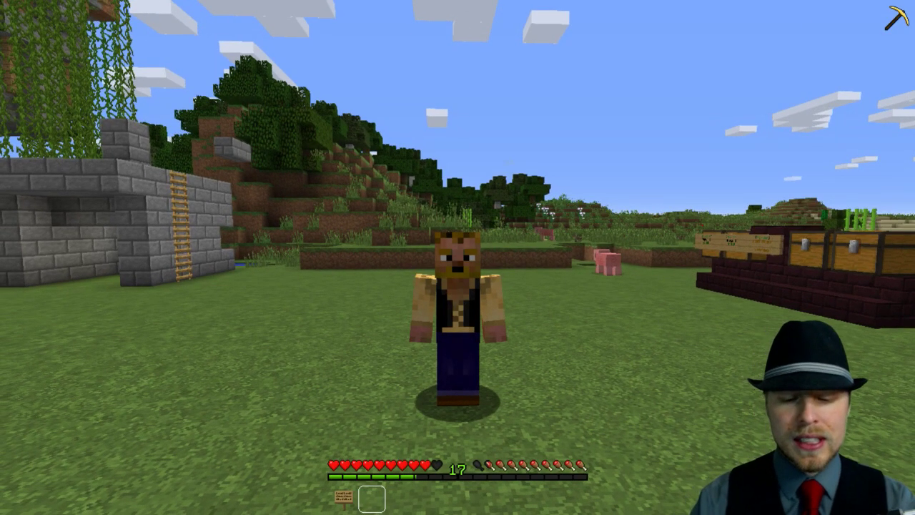
key("slash")
type("plu")
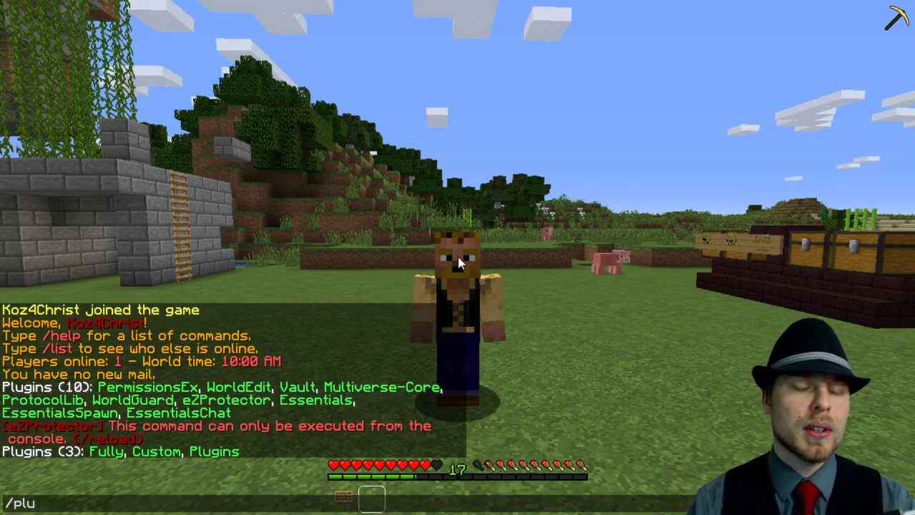
type("gins")
key("Return")
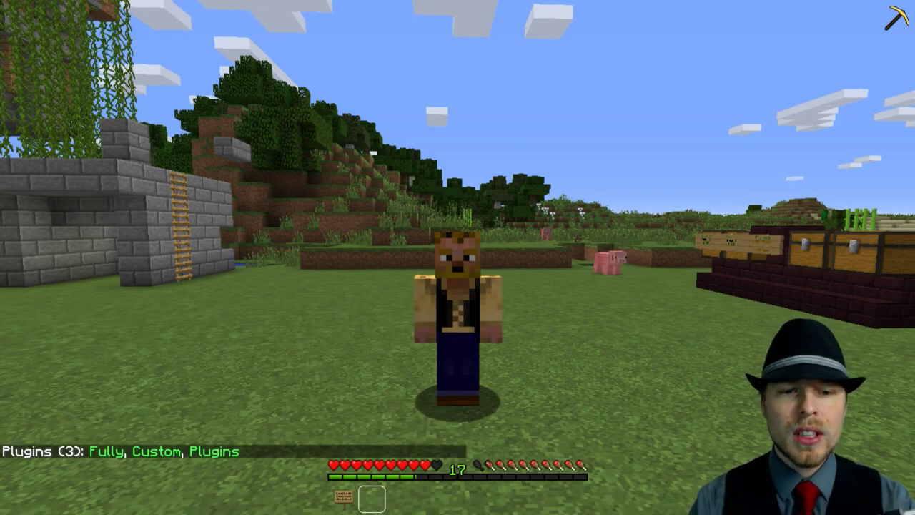
- Run /version in chat, which eZProtector denies
key("t")
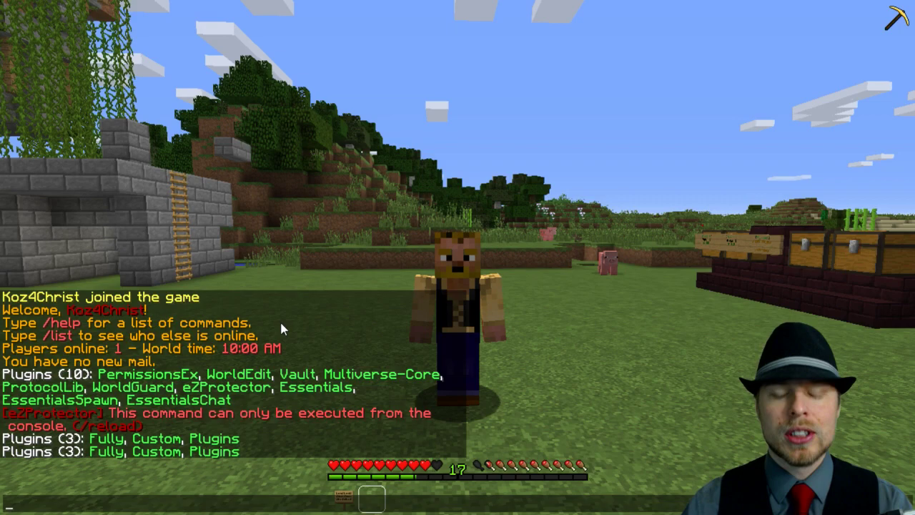
type("/version")
key("Return")
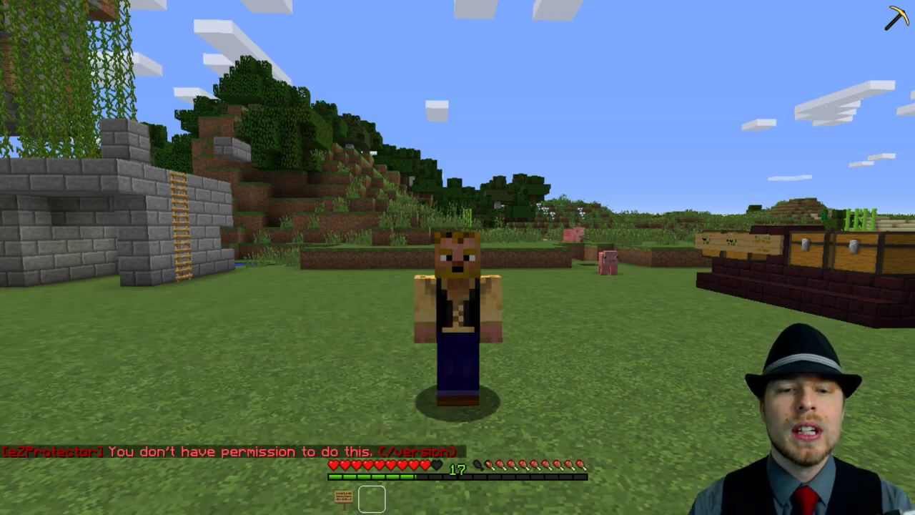
- Run /bukkit:pl in chat and show the 'That syntax is forbidden' reply in the chat history
key("t")
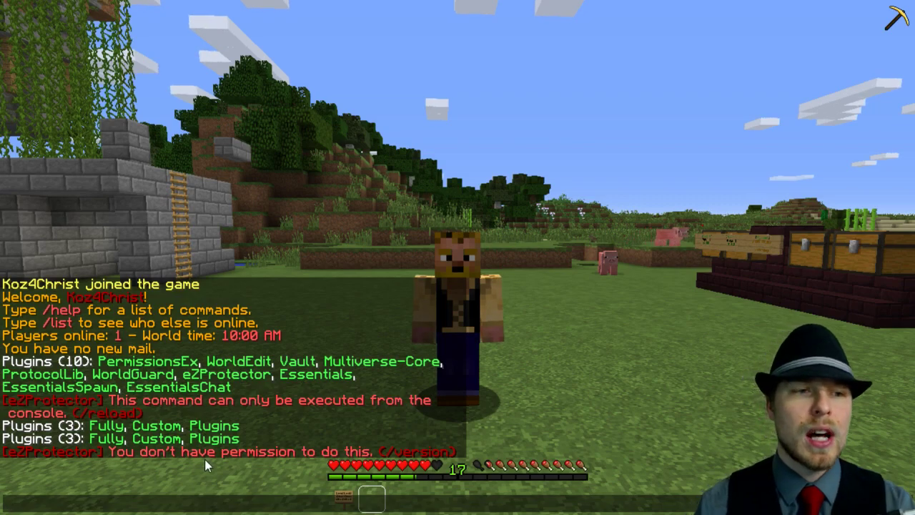
type("/")
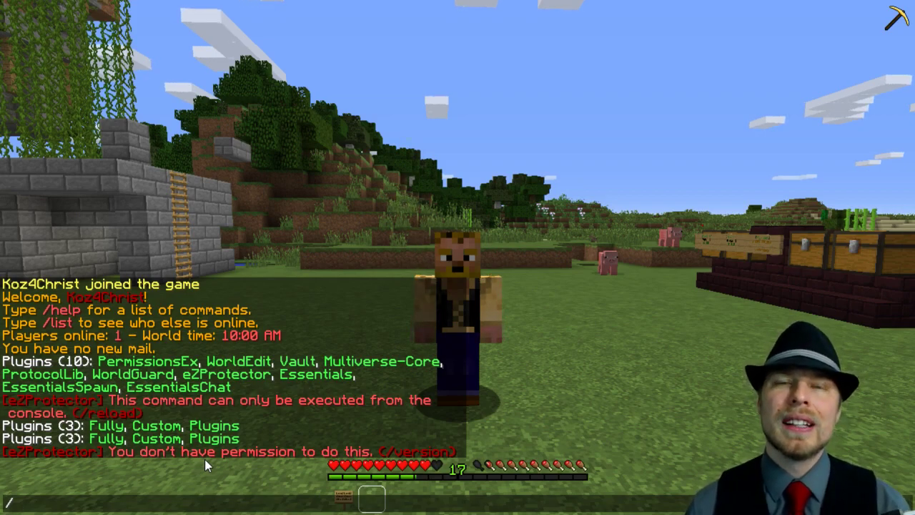
type("ukkit:pl")
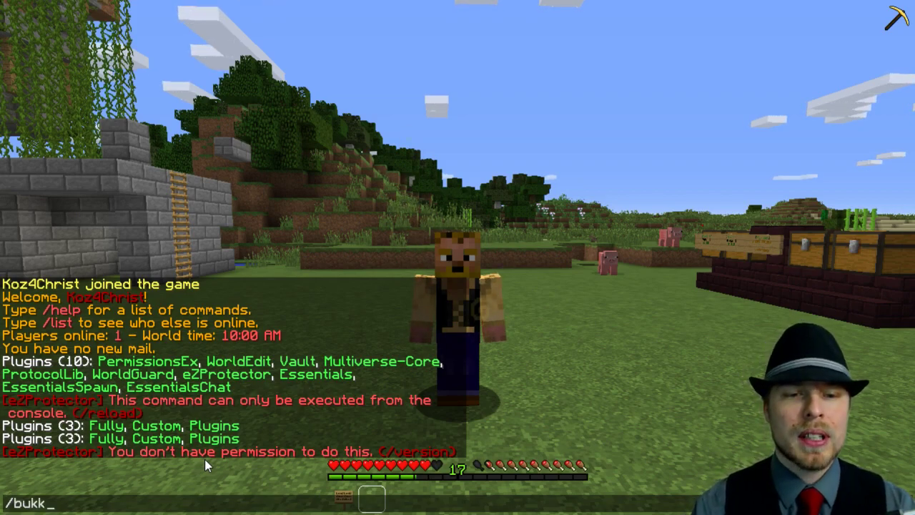
key("Return")
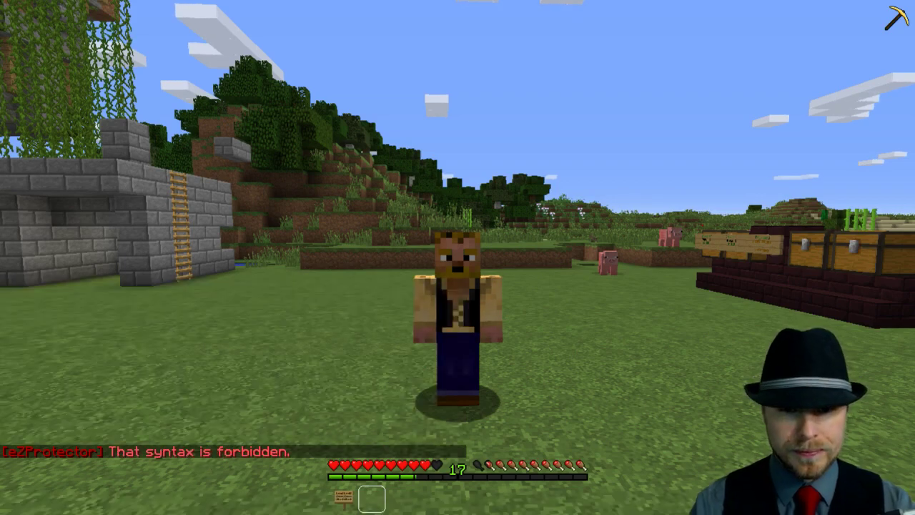
key("t")
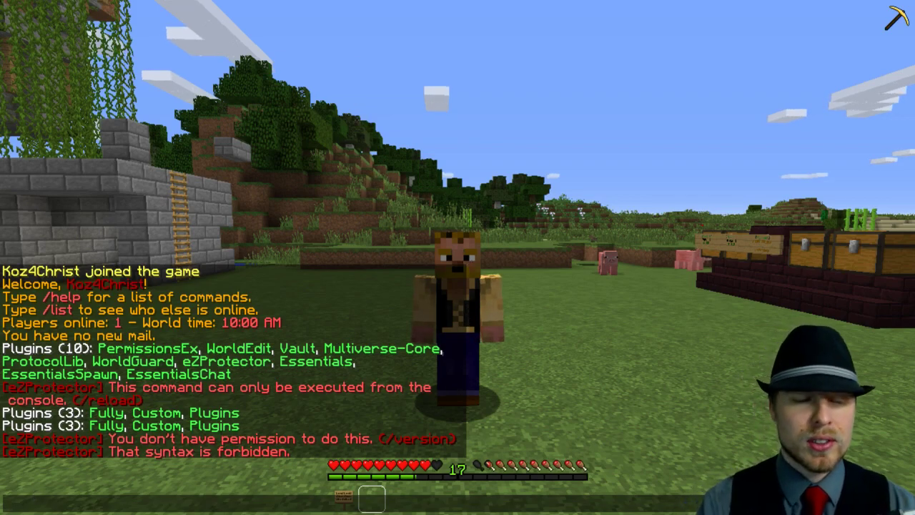
- Run /reload in chat and show eZProtector's reply that it can only run from the console
key("Escape")
type("t/reload")
key("Return")
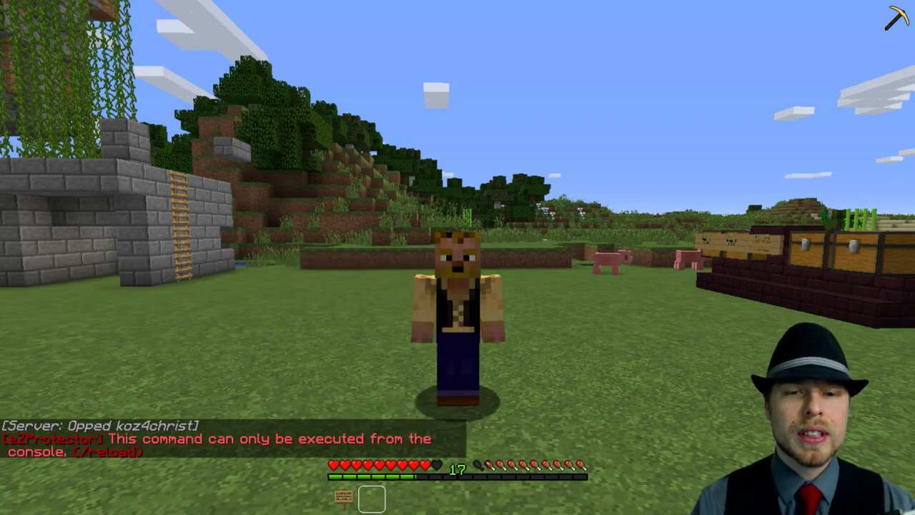
key("t")
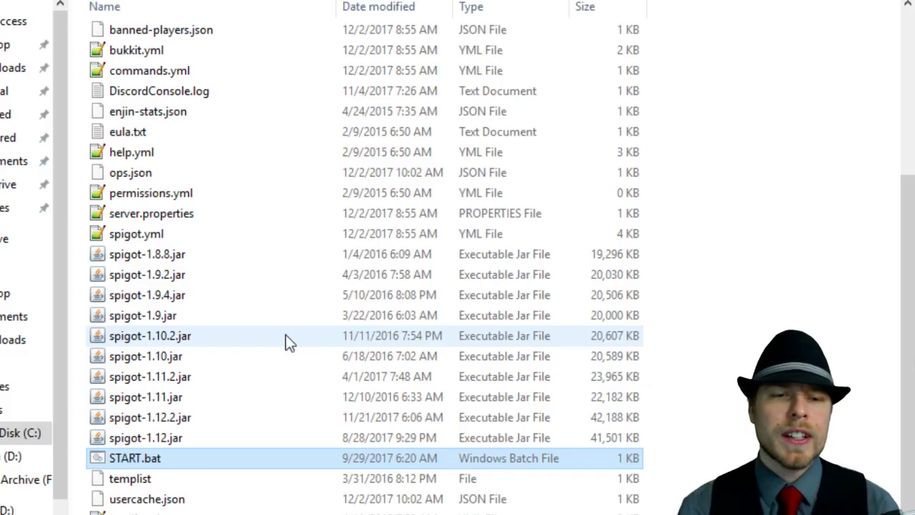
- Open the plugins folder in the Spigot server directory
left_click(135, 459)
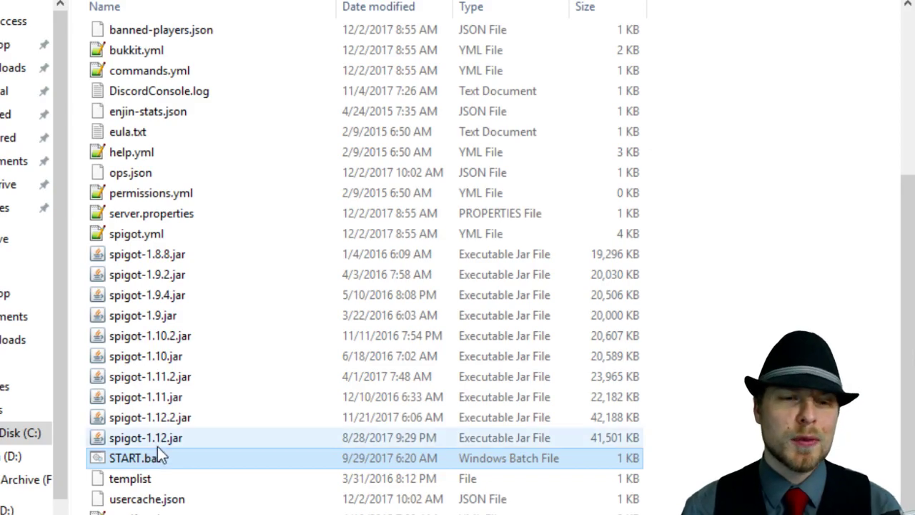
left_click(336, 418)
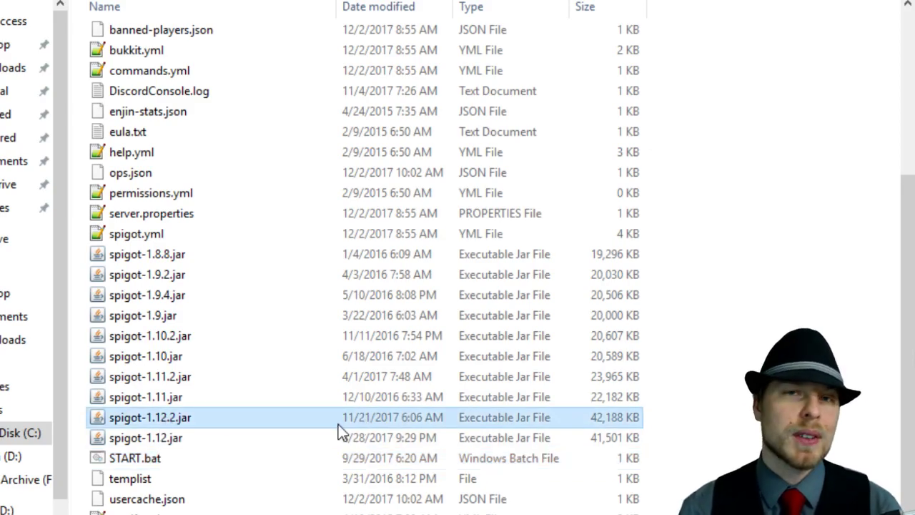
scroll(225, 422, "up", 4)
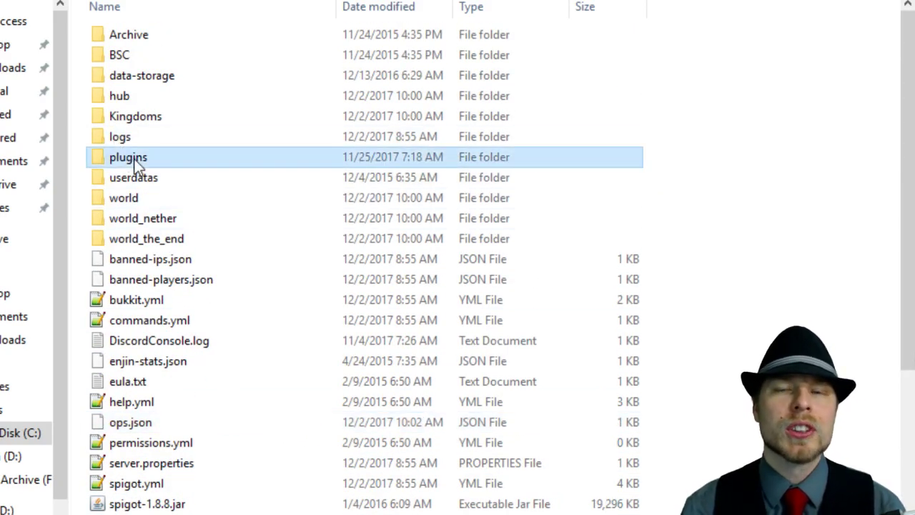
double_click(135, 159)
- Go into the eZProtector folder and open config.yml in Notepad++
left_click(163, 342)
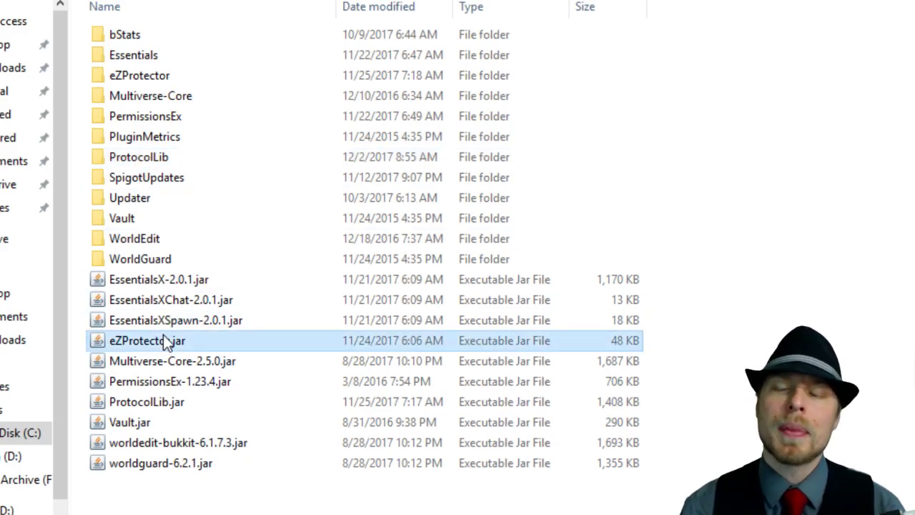
left_click(134, 424)
left_click(143, 405)
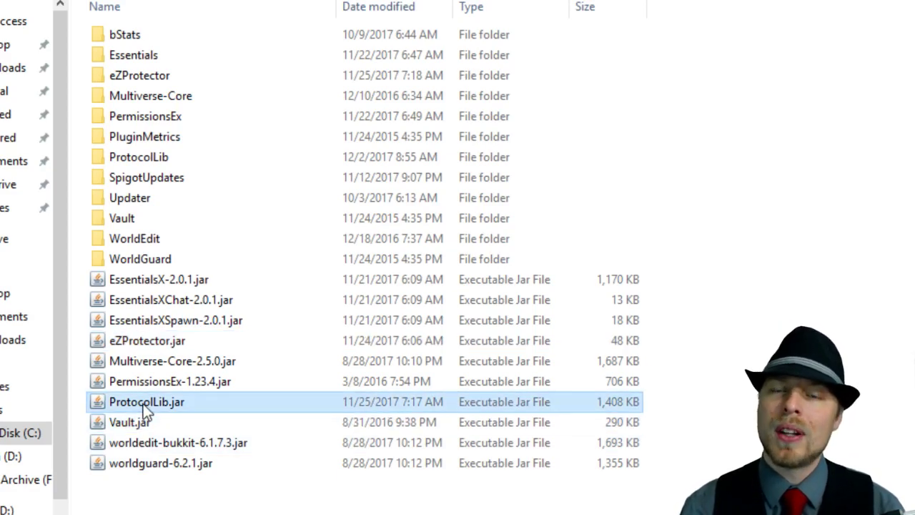
double_click(142, 76)
left_click(126, 34)
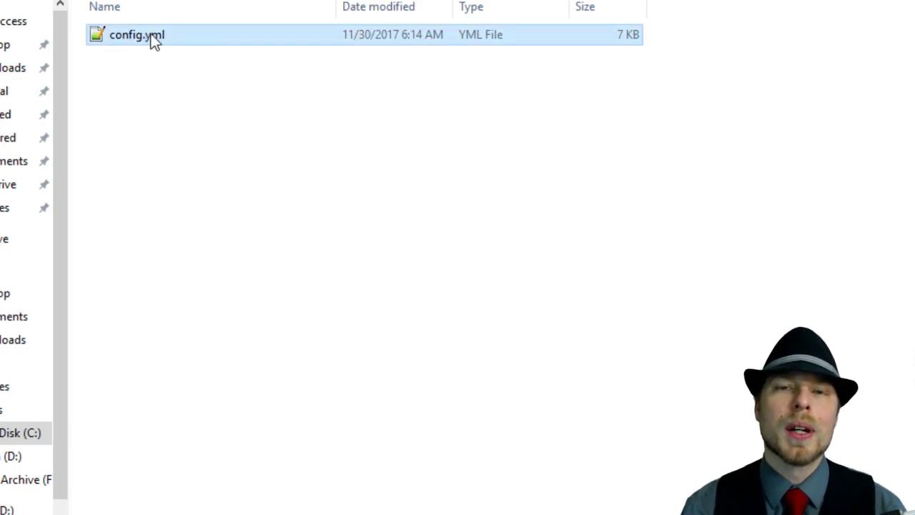
key("Return")
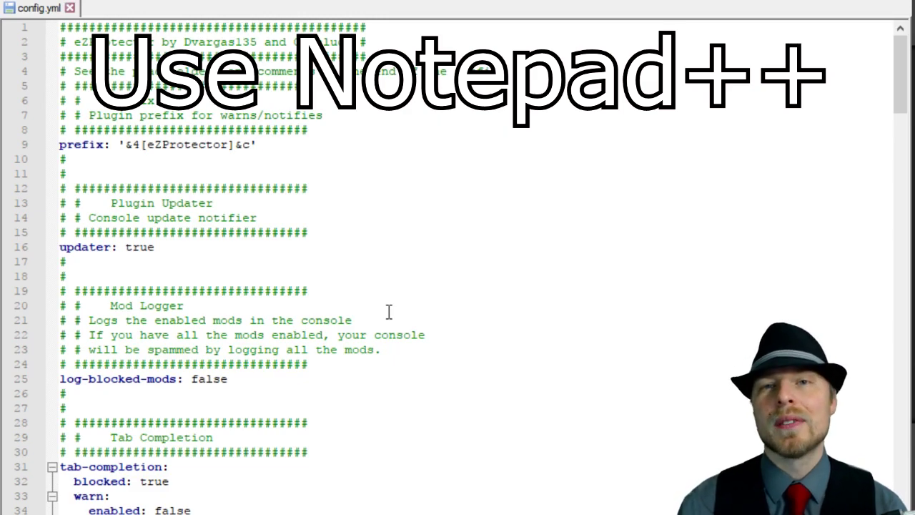
left_click(315, 143)
left_click(228, 144)
double_click(180, 143)
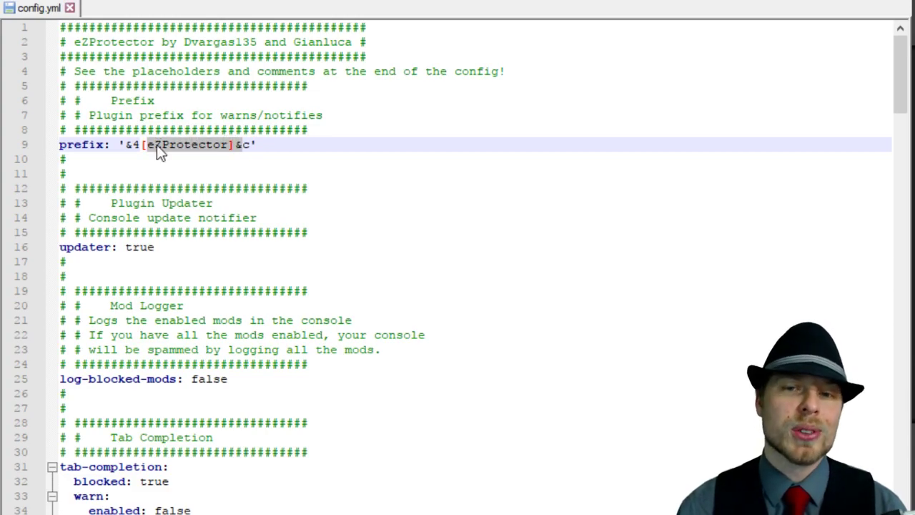
left_click(205, 145)
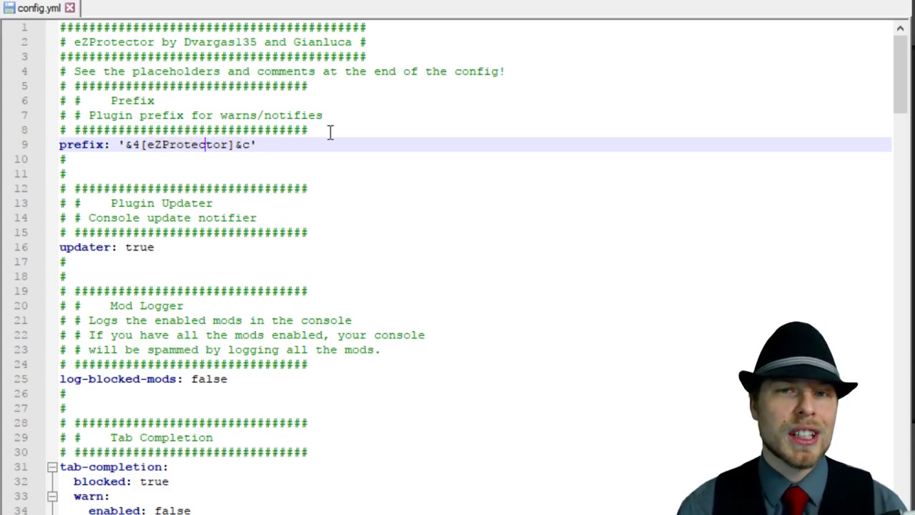
scroll(330, 133, "down", 1)
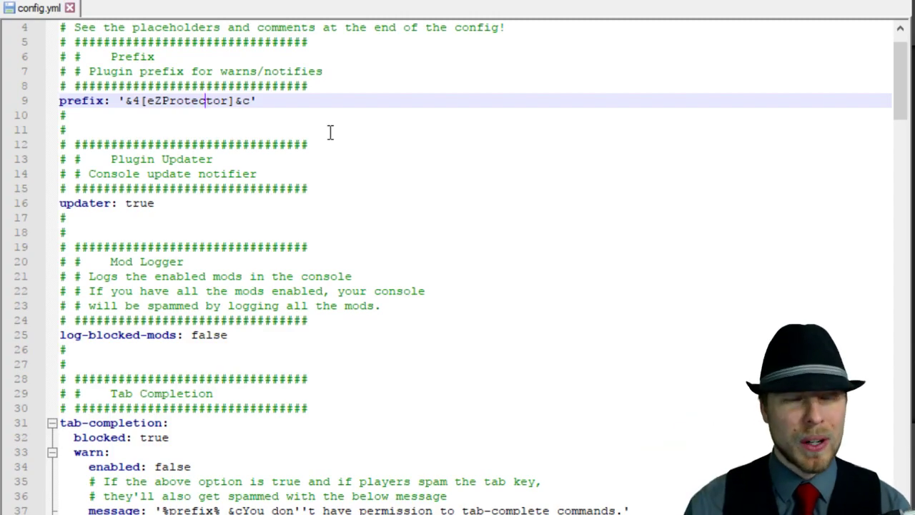
scroll(200, 203, "down", 2)
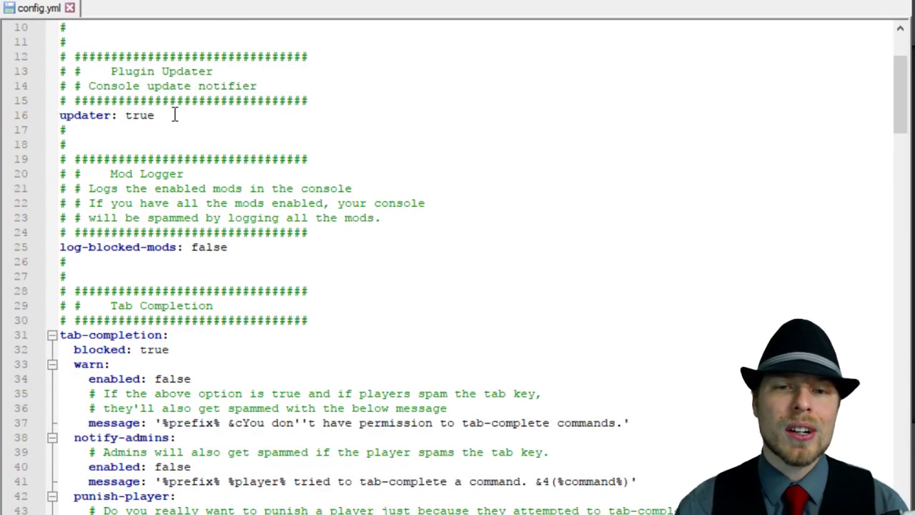
left_click(175, 116)
scroll(280, 250, "down", 1)
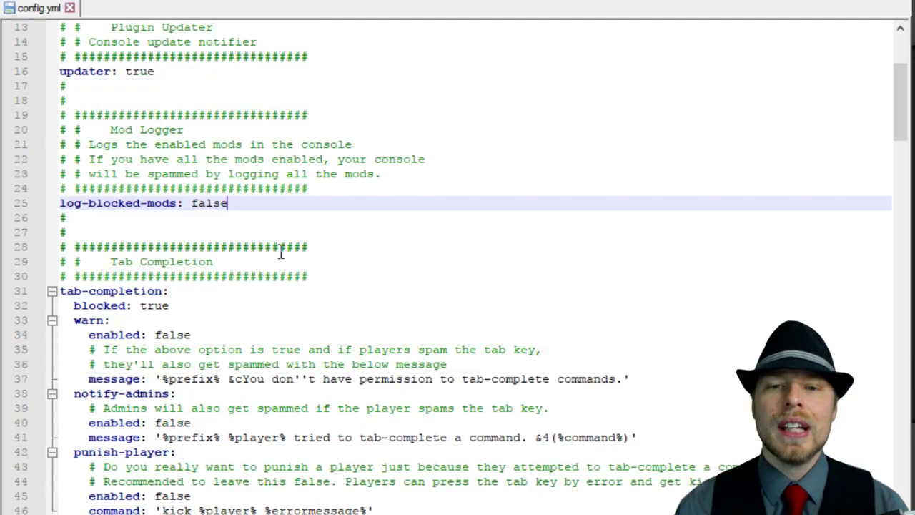
scroll(236, 206, "down", 2)
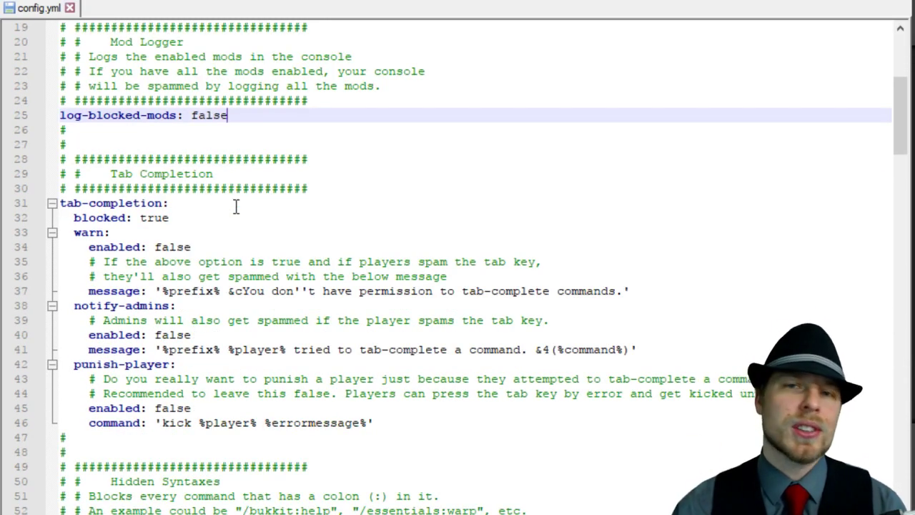
scroll(236, 206, "down", 2)
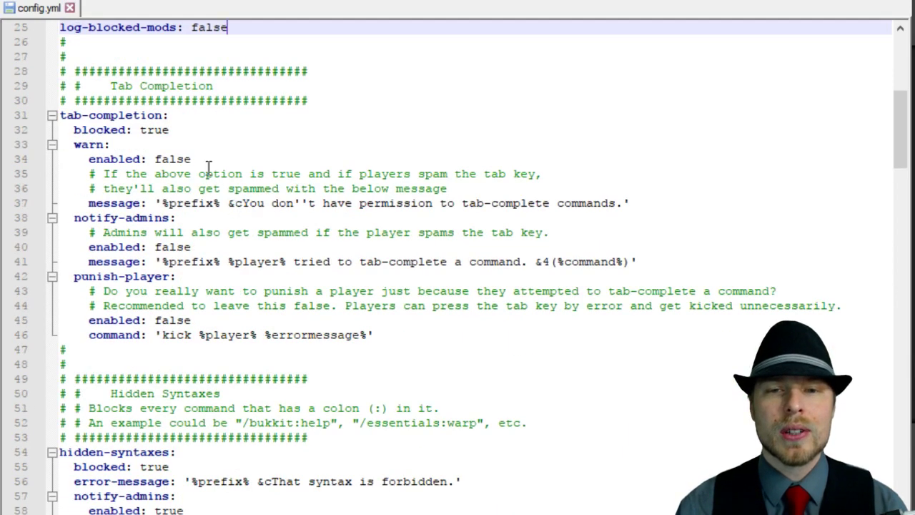
left_click(182, 129)
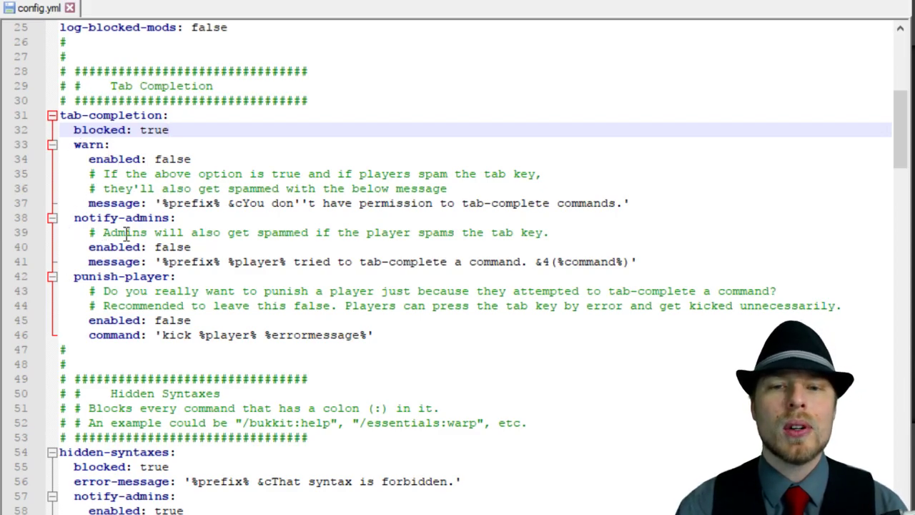
scroll(179, 293, "down", 3)
scroll(180, 292, "up", 2)
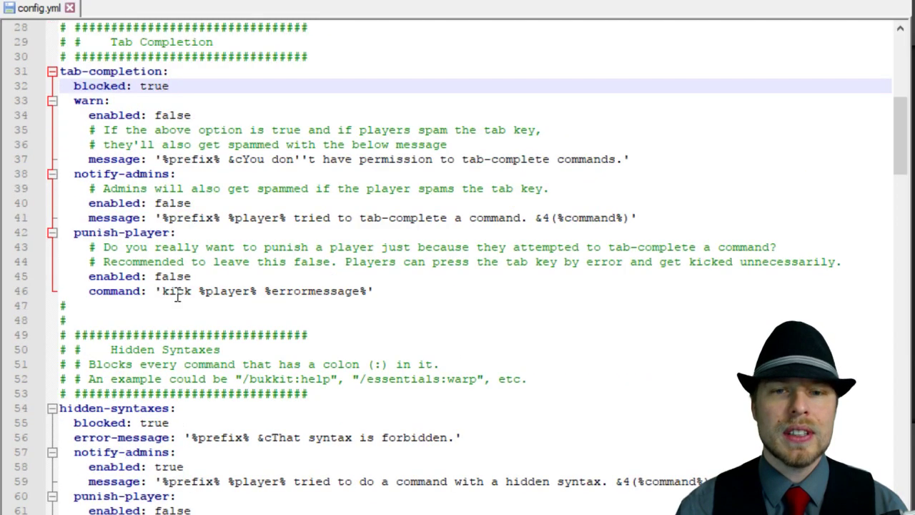
scroll(172, 297, "down", 3)
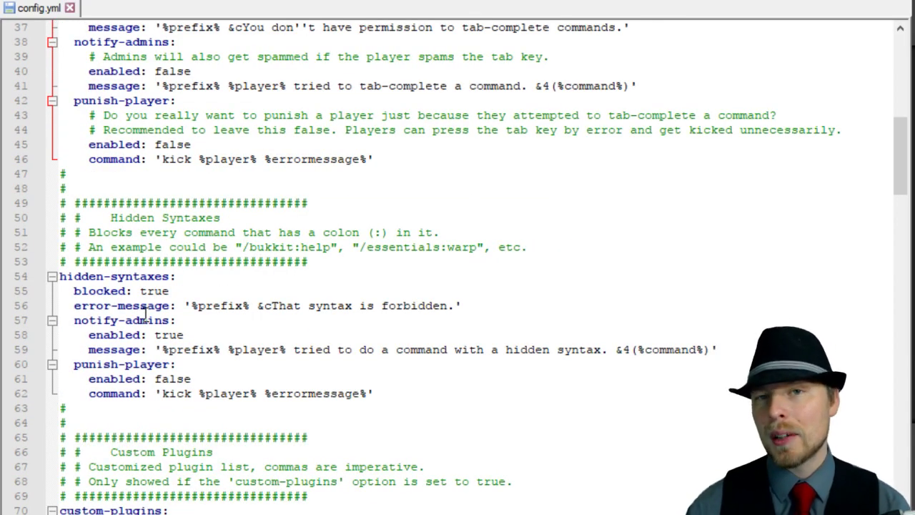
scroll(147, 313, "down", 2)
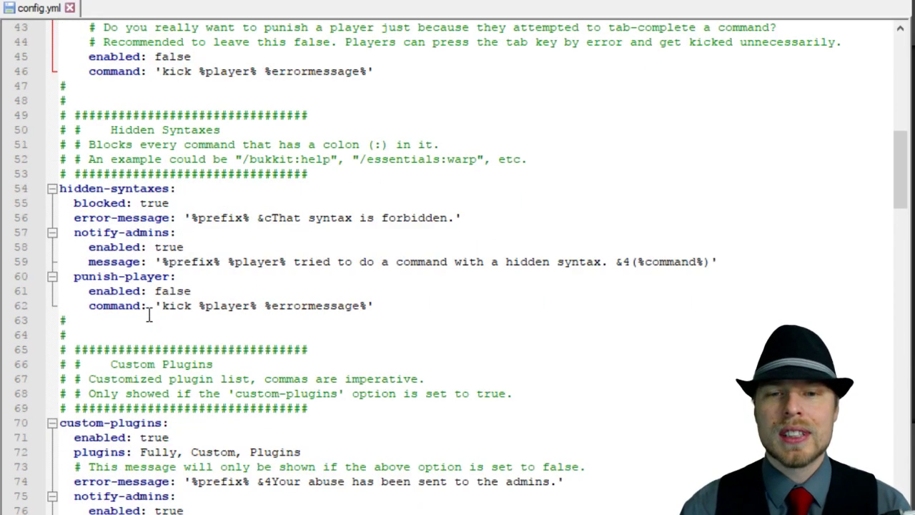
left_click(179, 202)
scroll(179, 202, "down", 3)
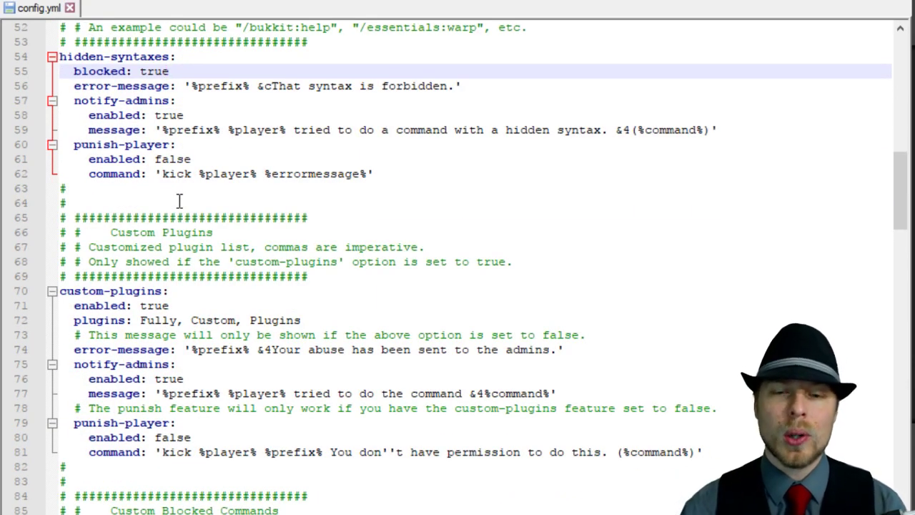
scroll(179, 202, "down", 2)
left_click(183, 220)
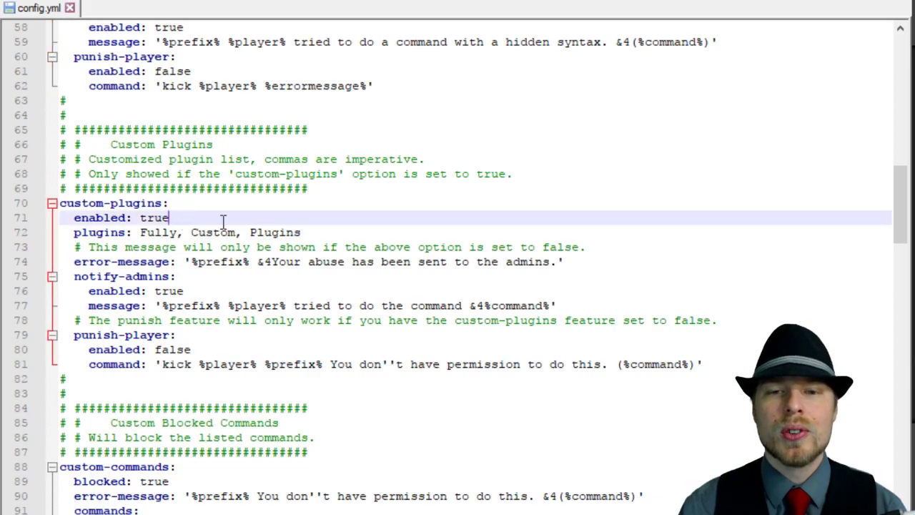
left_click(343, 231)
left_click_drag(343, 231, 139, 229)
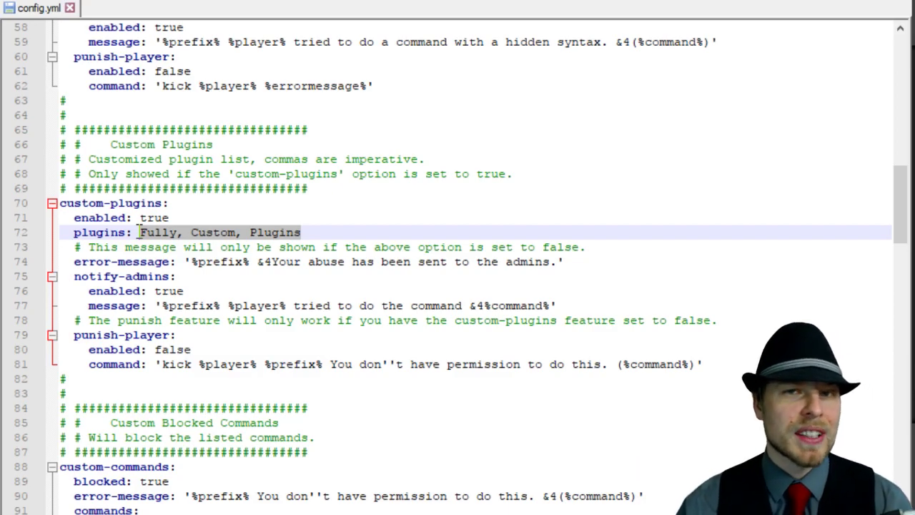
scroll(180, 212, "down", 8)
left_click(212, 126)
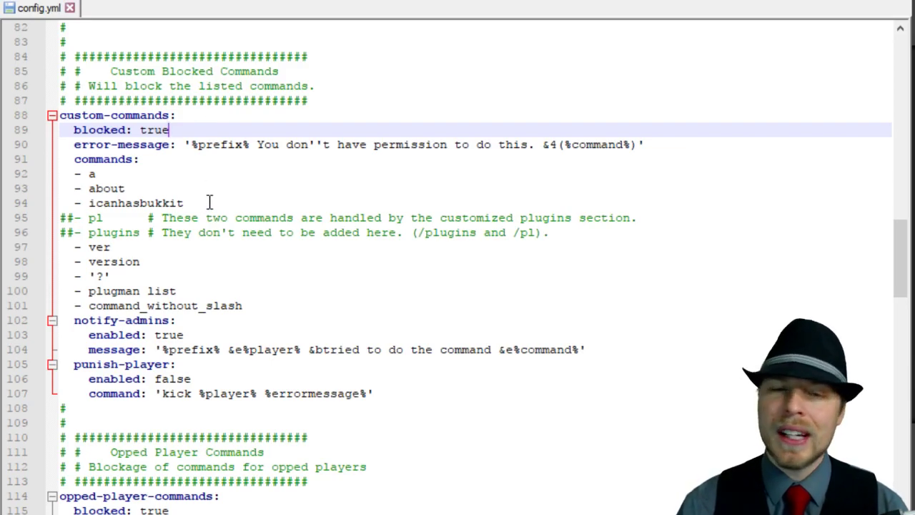
left_click(150, 247)
left_click(156, 262)
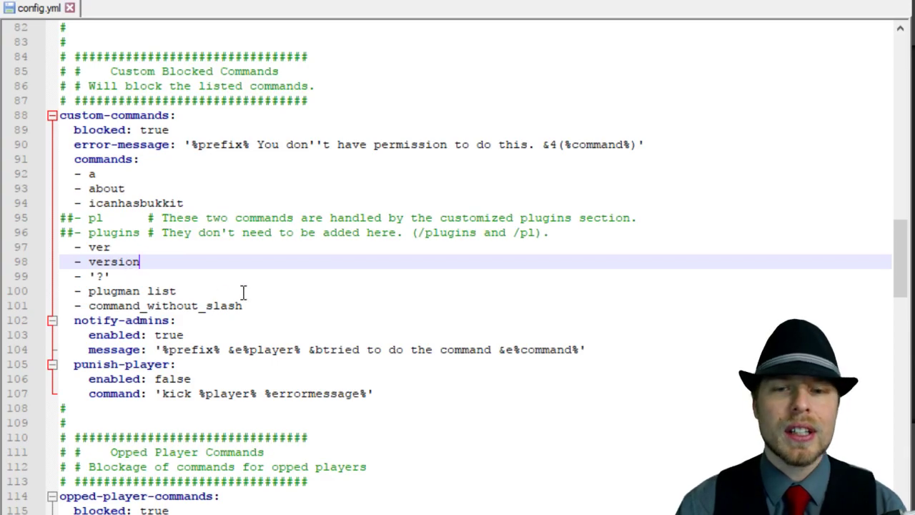
scroll(248, 283, "down", 2)
scroll(246, 286, "up", 1)
scroll(247, 285, "up", 1)
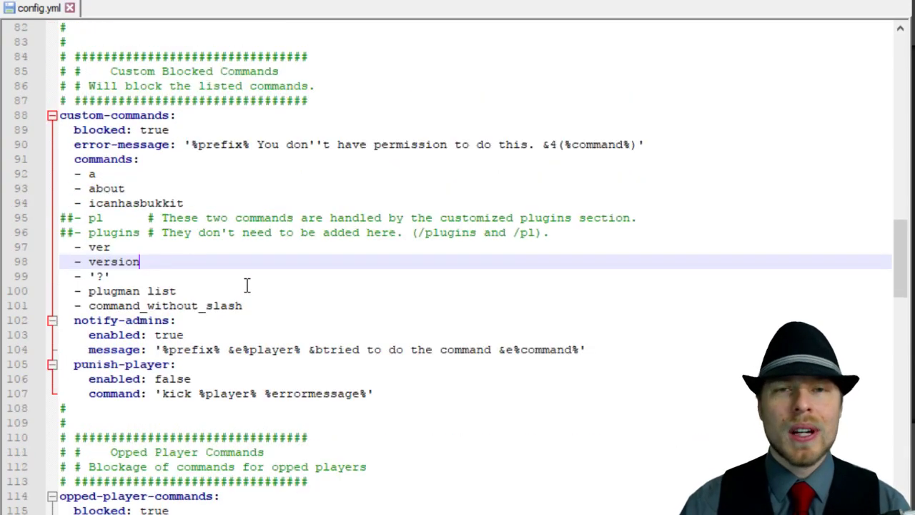
scroll(247, 285, "down", 8)
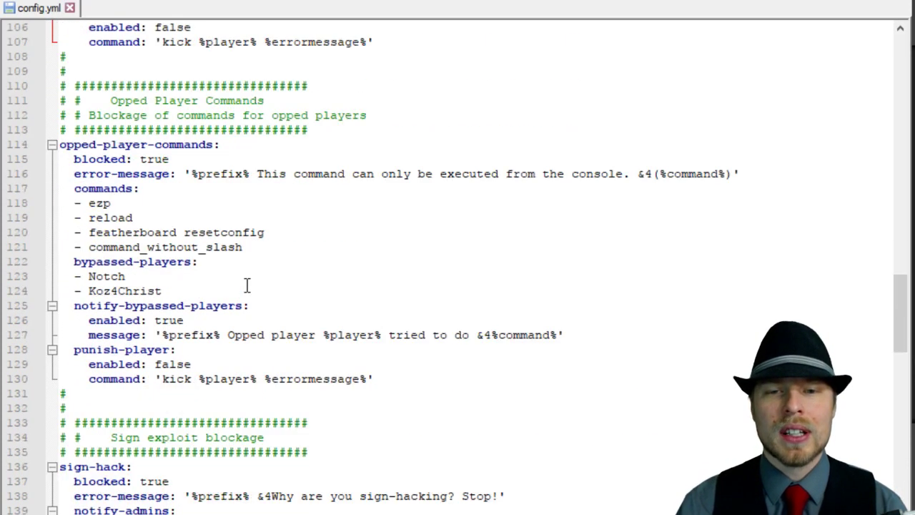
left_click(191, 160)
scroll(466, 244, "down", 1)
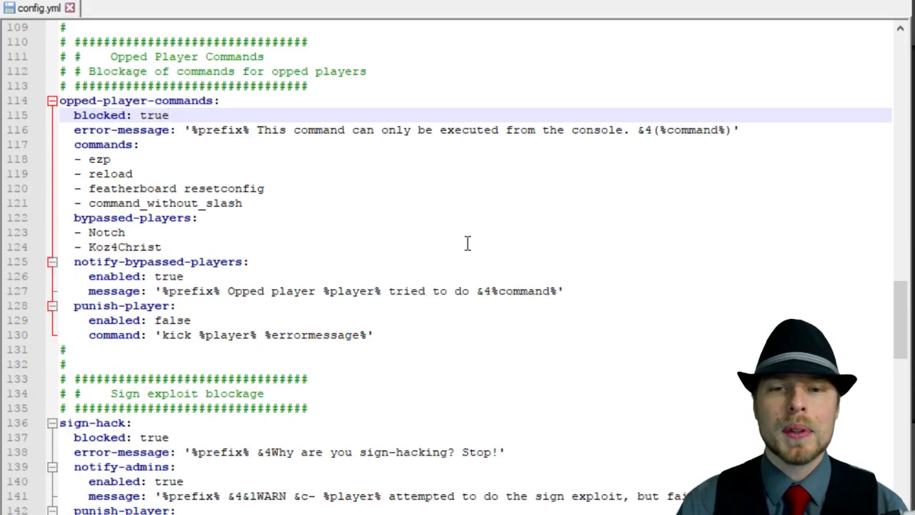
scroll(236, 228, "down", 11)
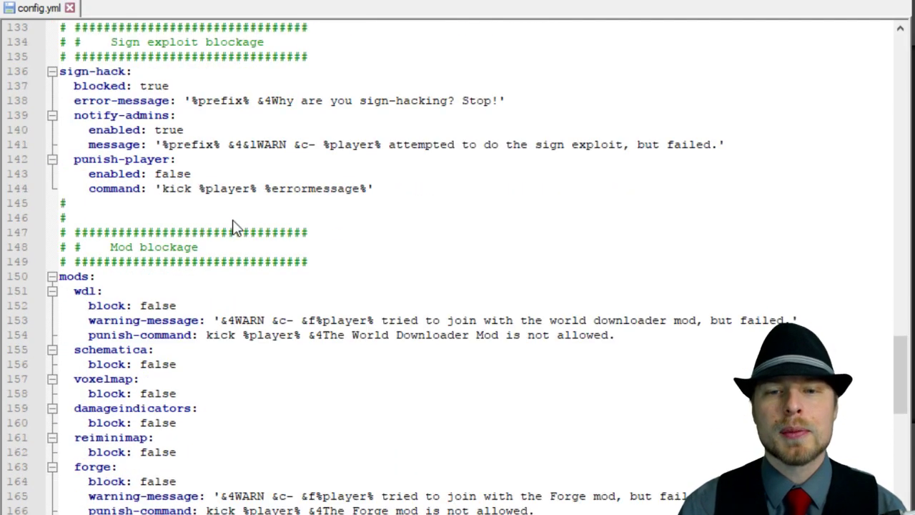
scroll(236, 227, "down", 2)
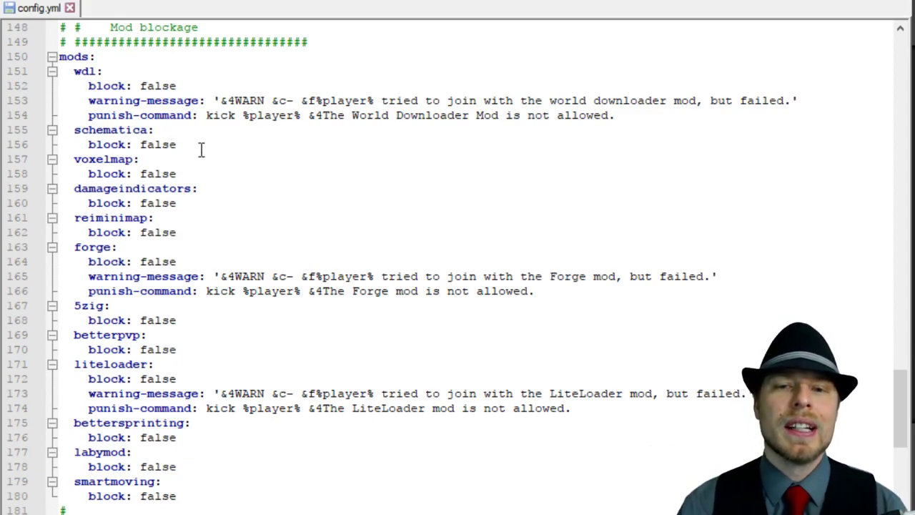
double_click(143, 145)
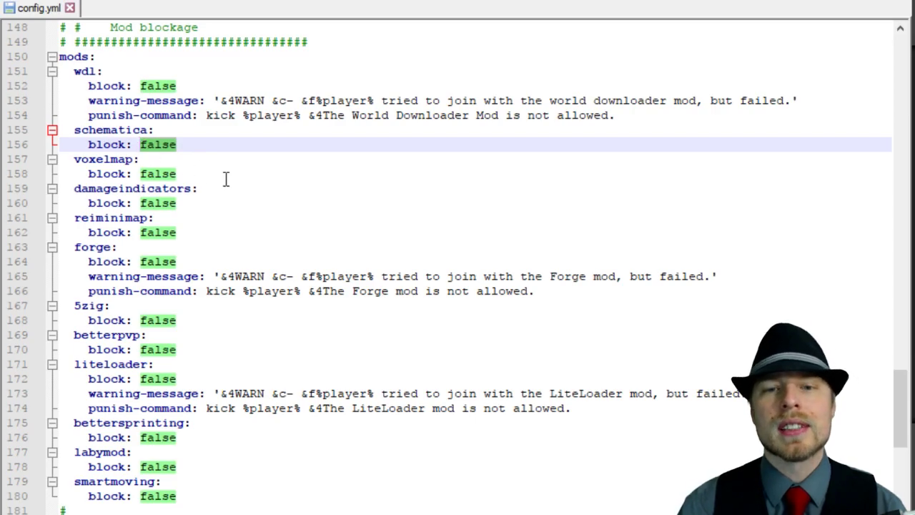
scroll(226, 179, "down", 1)
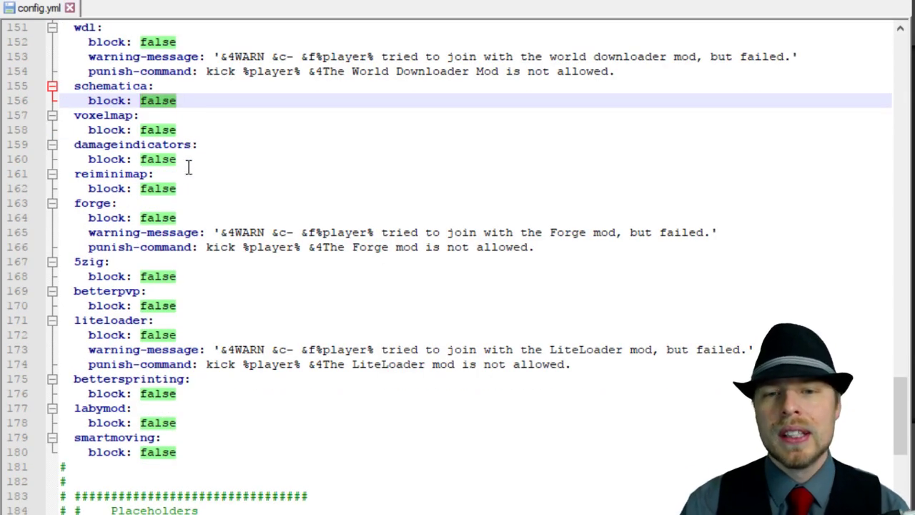
double_click(174, 189)
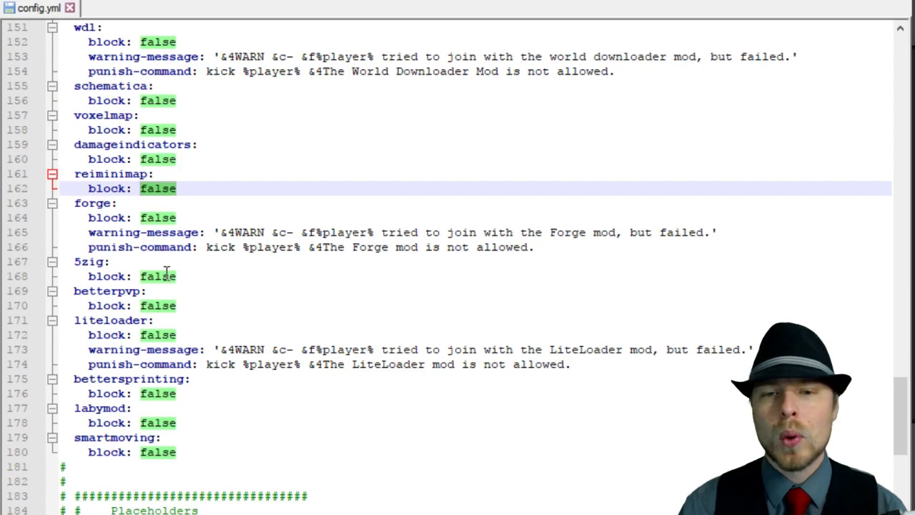
scroll(262, 274, "down", 1)
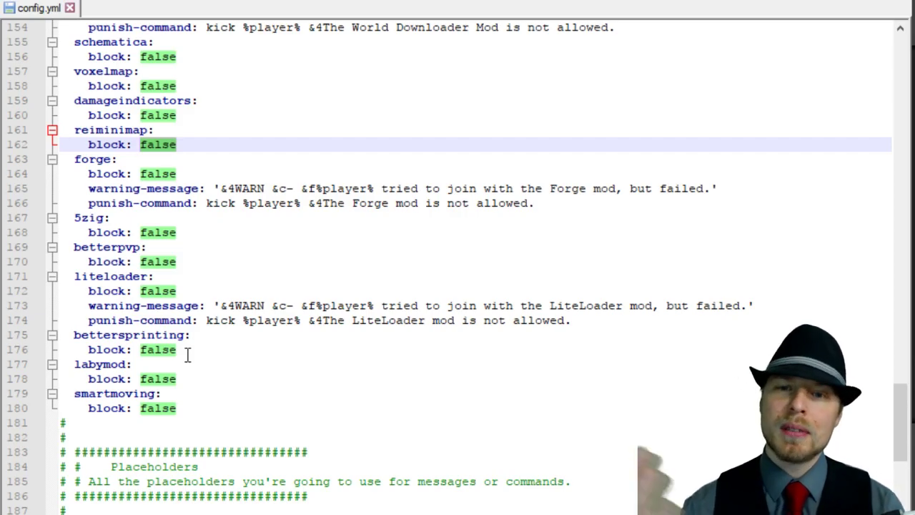
left_click(245, 221)
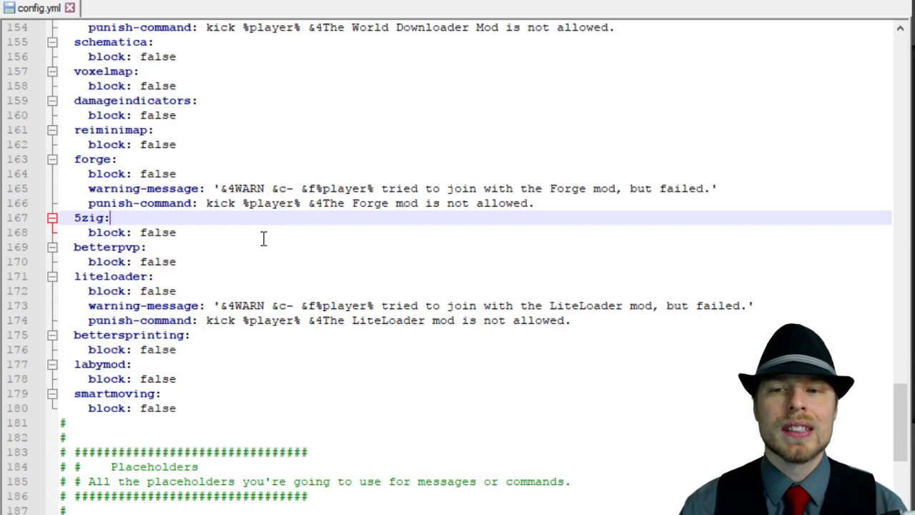
scroll(266, 240, "down", 1)
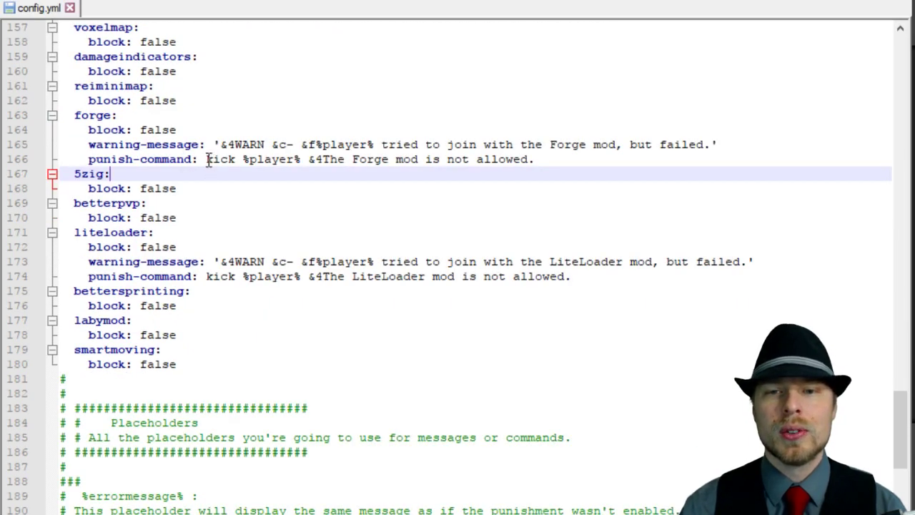
left_click_drag(206, 159, 668, 157)
left_click_drag(205, 276, 596, 276)
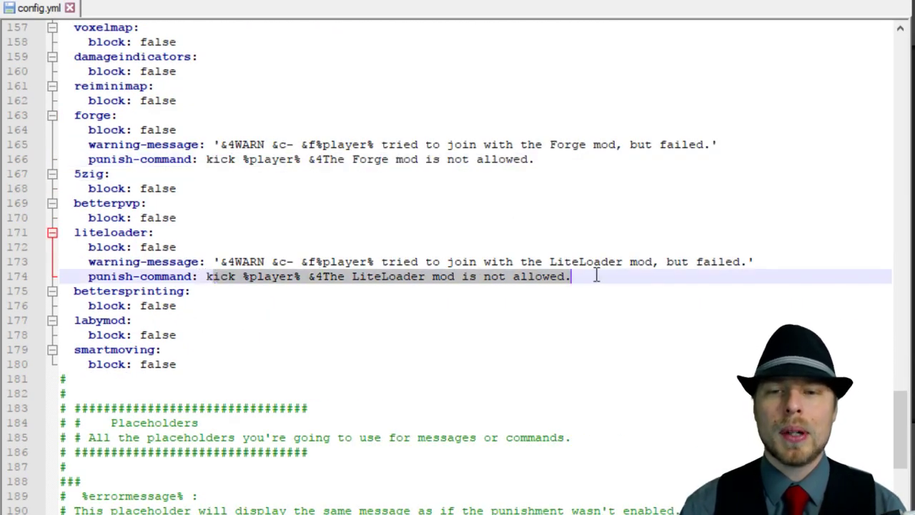
scroll(294, 282, "down", 4)
scroll(269, 280, "down", 2)
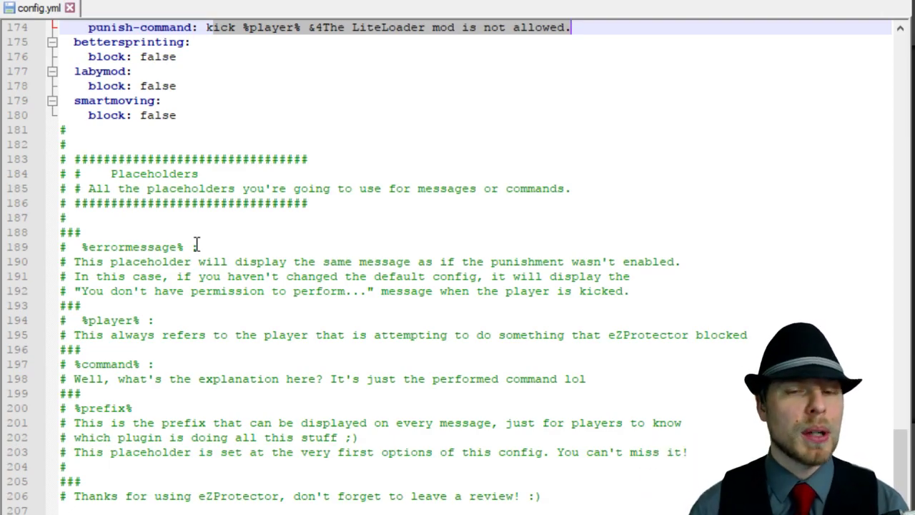
left_click_drag(198, 246, 75, 247)
left_click_drag(140, 320, 85, 308)
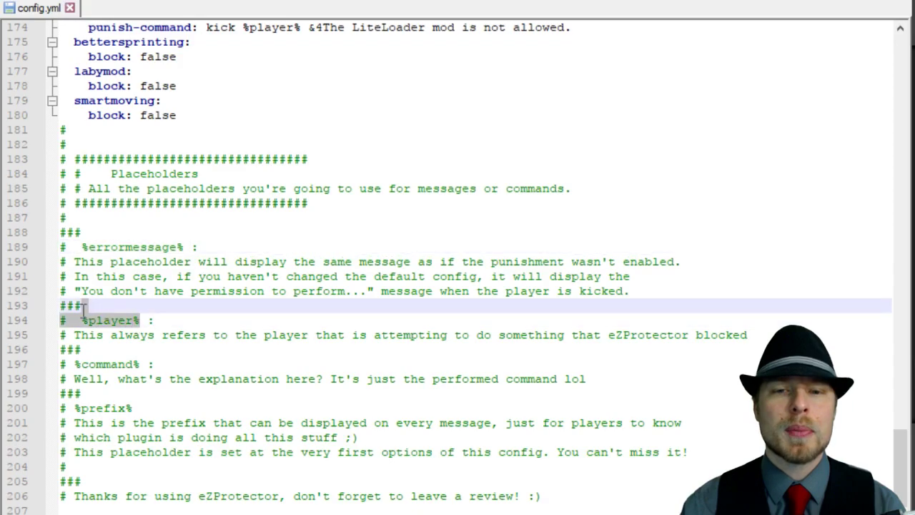
left_click(124, 364)
left_click_drag(140, 364, 75, 360)
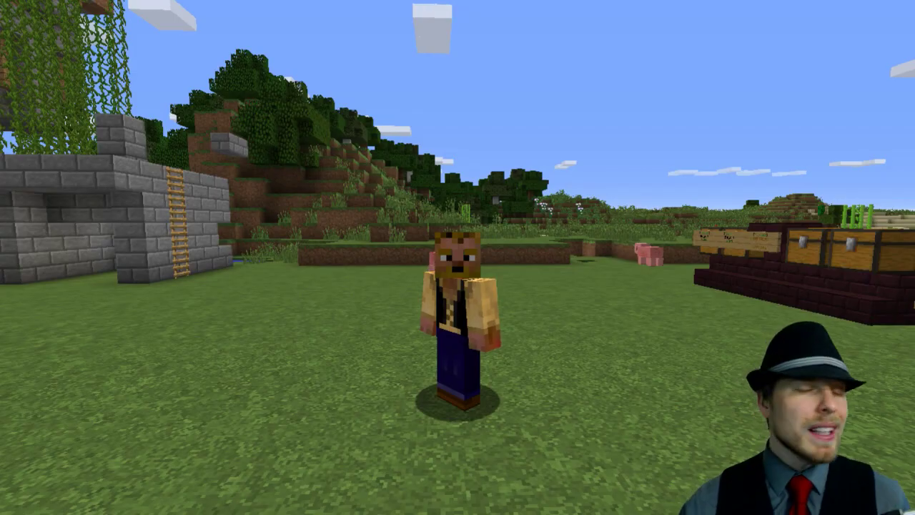